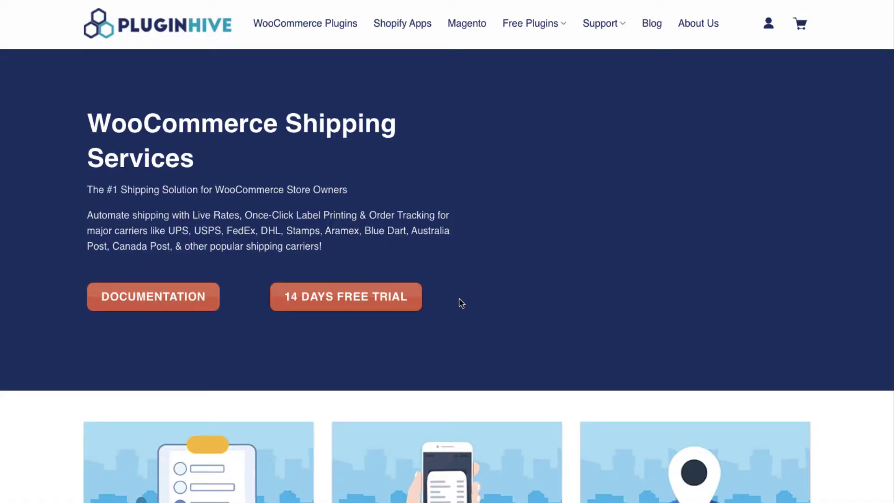
Request the PluginHive 14-day free trial with name and email, then open the downloaded plugin zip
{"action": "left_click", "coordinate": [417, 296]}
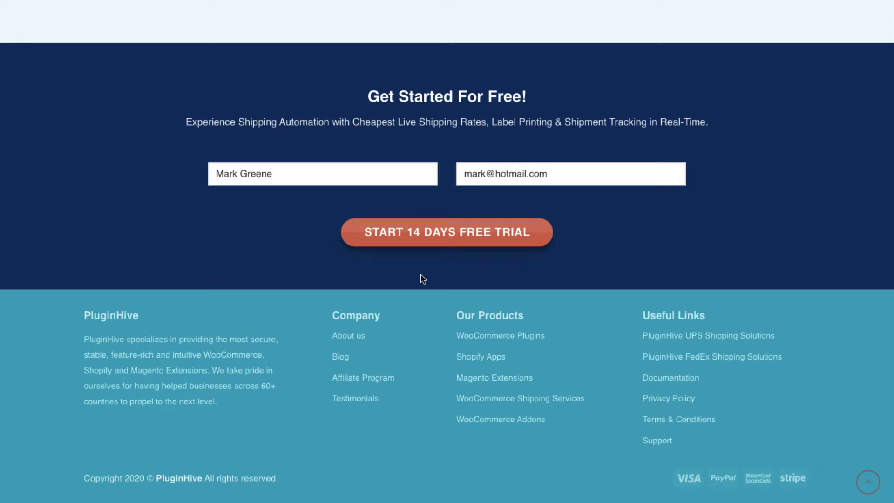
{"action": "left_click", "coordinate": [322, 175]}
{"action": "left_click", "coordinate": [554, 173]}
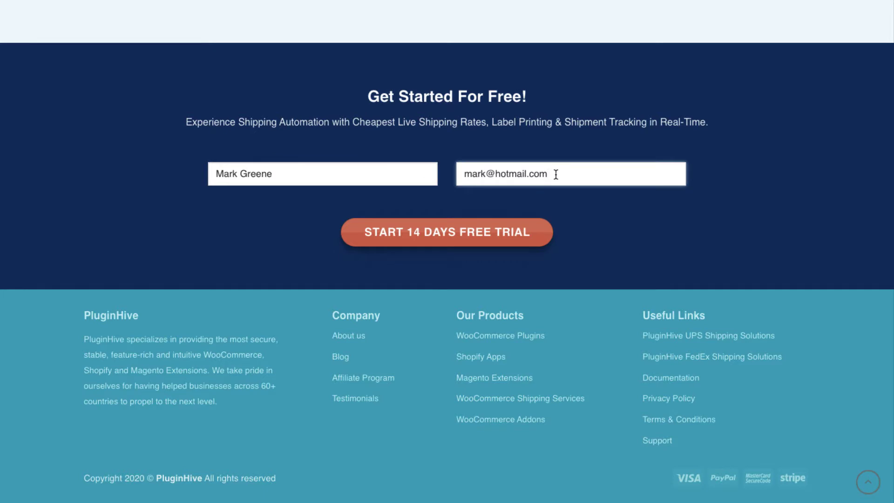
{"action": "left_click", "coordinate": [432, 239]}
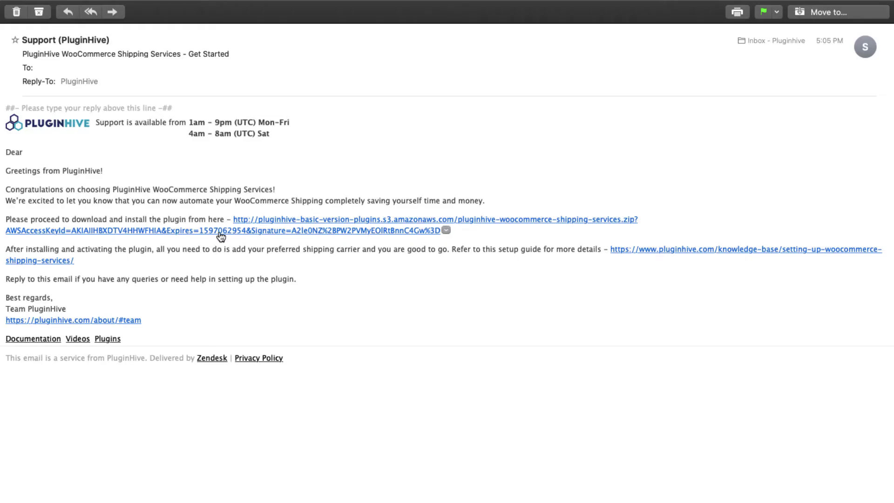
{"action": "left_click", "coordinate": [220, 230]}
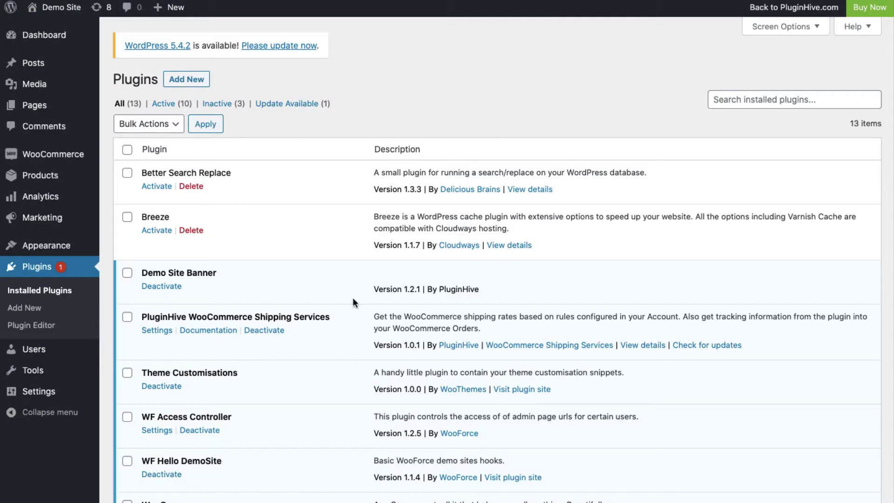
Open the PluginHive Shipping Services plugin settings and register the store under Store Setup
{"action": "left_click", "coordinate": [161, 332]}
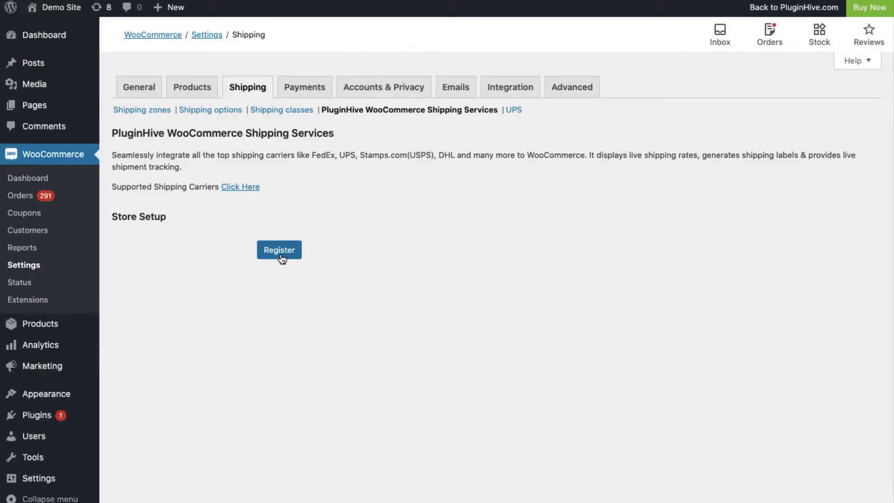
{"action": "left_click", "coordinate": [281, 257]}
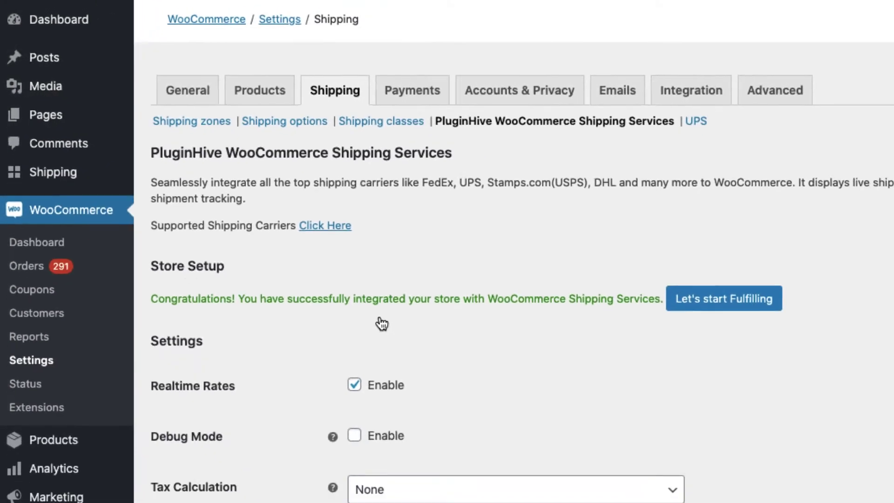
Add a stamps.com USPS carrier account with its User ID and password
{"action": "left_click", "coordinate": [724, 298]}
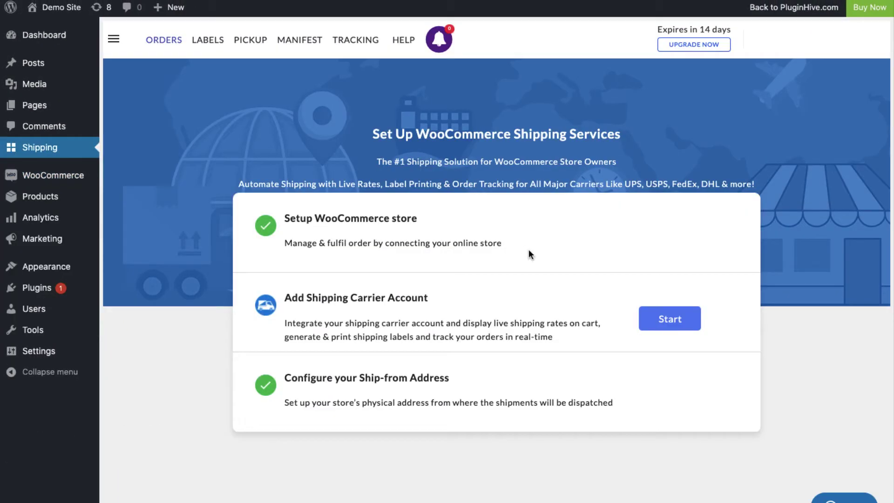
{"action": "left_click", "coordinate": [670, 321]}
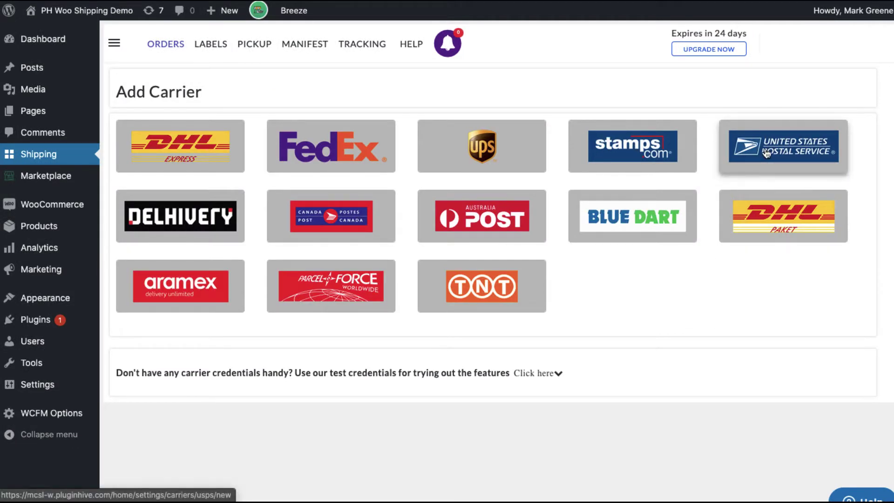
{"action": "left_click", "coordinate": [632, 162]}
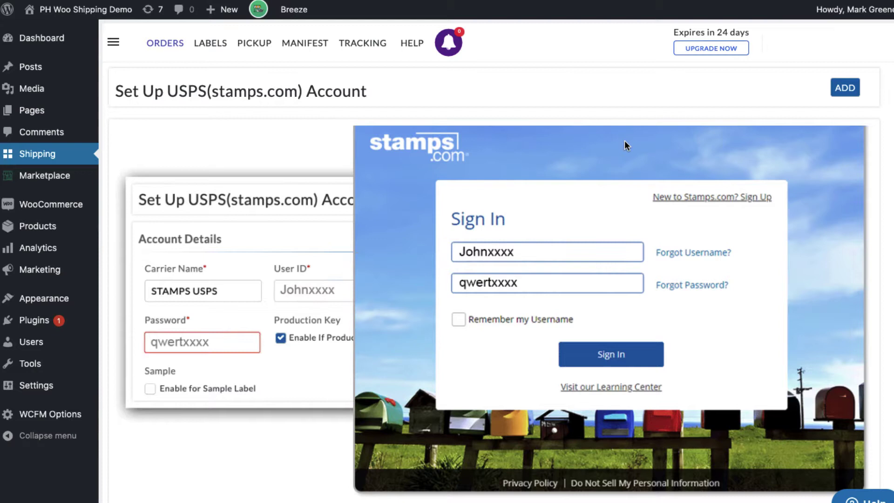
{"action": "scroll", "coordinate": [625, 140], "scroll_direction": "down", "scroll_amount": 5}
{"action": "scroll", "coordinate": [624, 140], "scroll_direction": "down", "scroll_amount": 2}
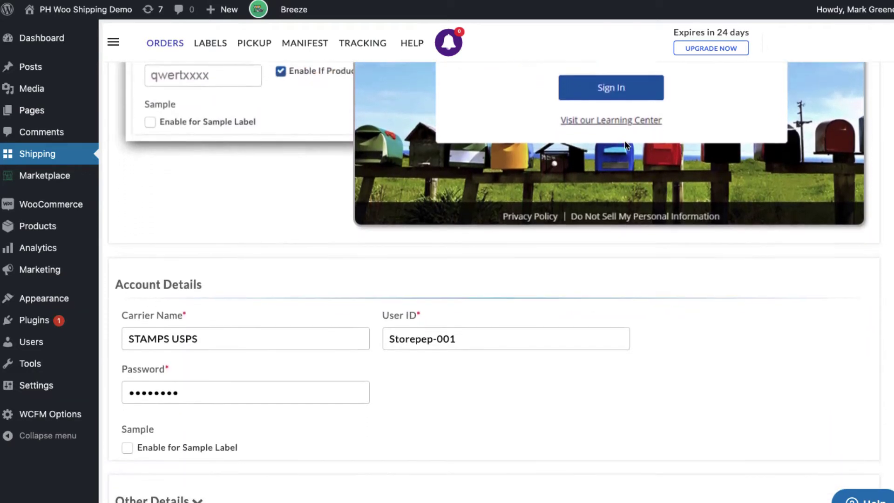
{"action": "left_click", "coordinate": [504, 324]}
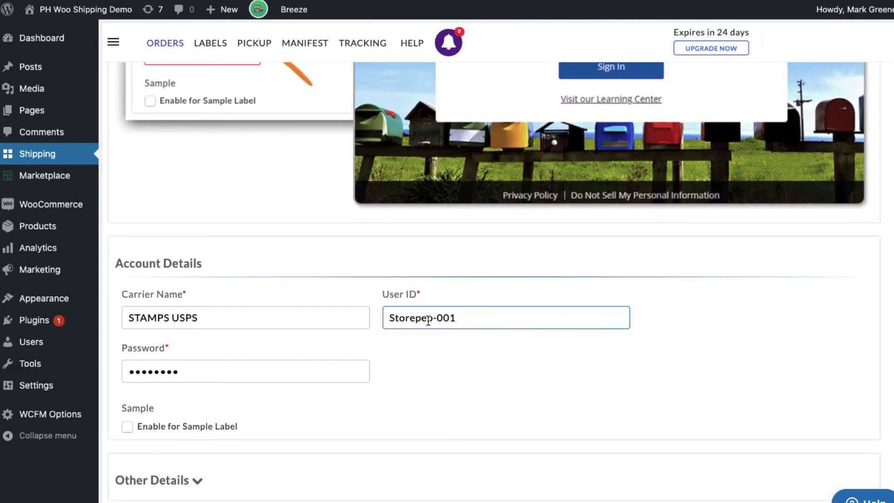
{"action": "left_click", "coordinate": [203, 379]}
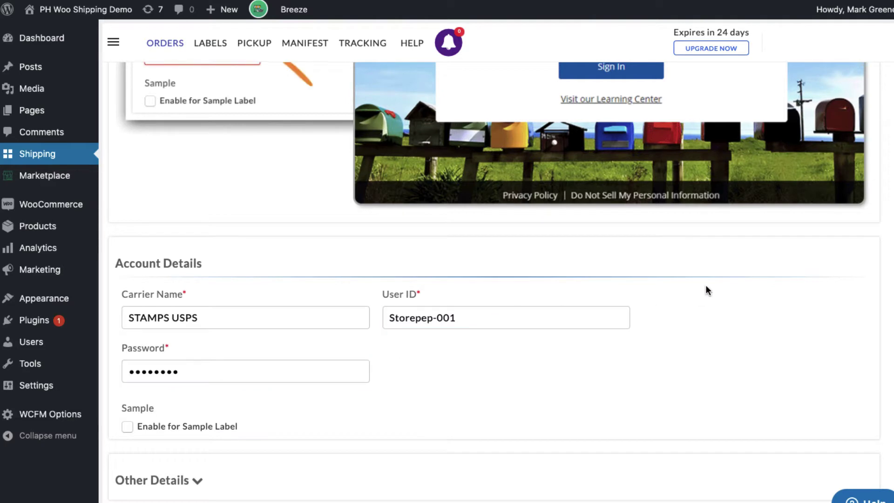
{"action": "scroll", "coordinate": [706, 285], "scroll_direction": "up", "scroll_amount": 6}
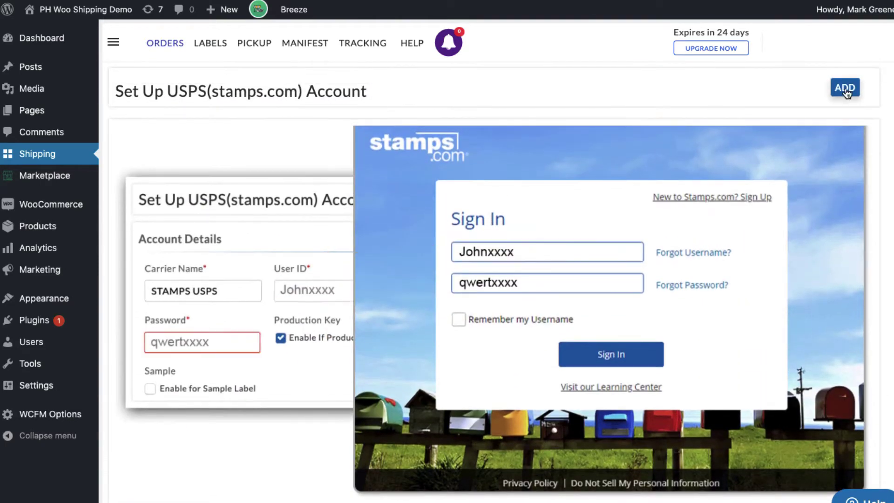
{"action": "left_click", "coordinate": [844, 88]}
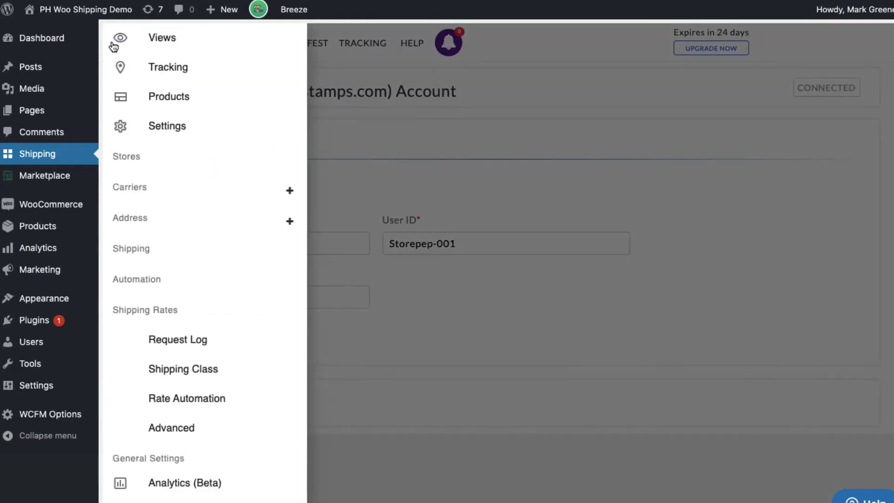
Add Priority Mail Express, Library Mail and Priority Mail International to the STAMPS USPS rate automation rule and update it
{"action": "left_click", "coordinate": [113, 43]}
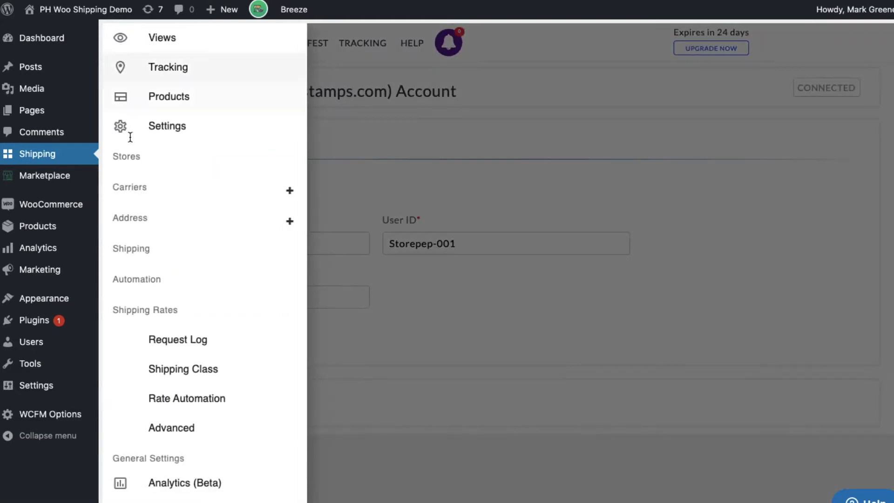
{"action": "left_click", "coordinate": [183, 401]}
{"action": "left_click", "coordinate": [470, 408]}
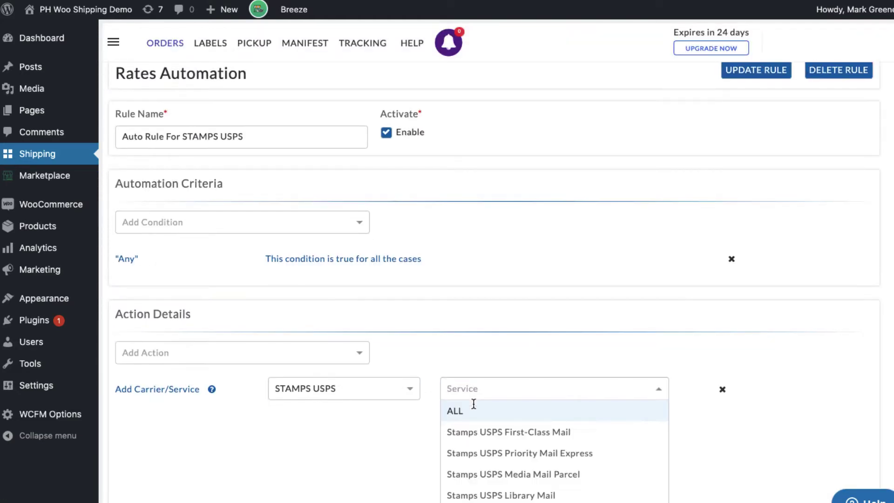
{"action": "scroll", "coordinate": [473, 409], "scroll_direction": "down", "scroll_amount": 2}
{"action": "left_click", "coordinate": [475, 416]}
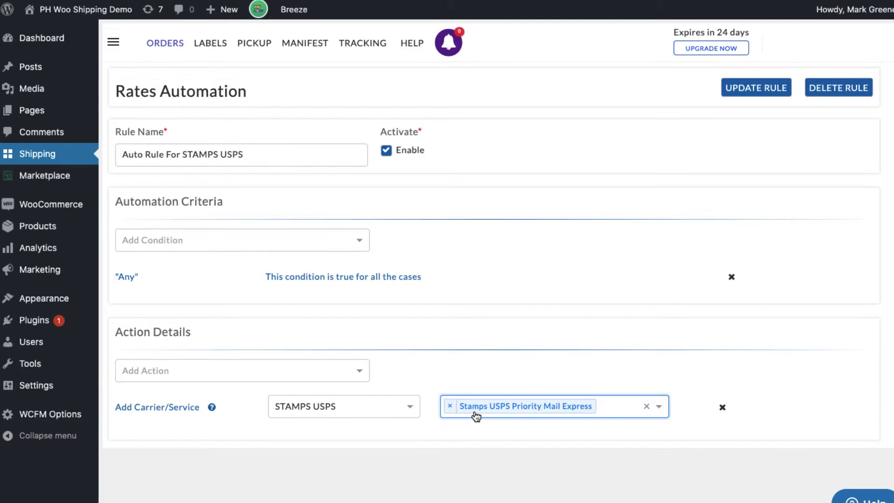
{"action": "left_click", "coordinate": [613, 402]}
{"action": "scroll", "coordinate": [611, 403], "scroll_direction": "down", "scroll_amount": 3}
{"action": "left_click", "coordinate": [582, 418]}
{"action": "left_click", "coordinate": [606, 424]}
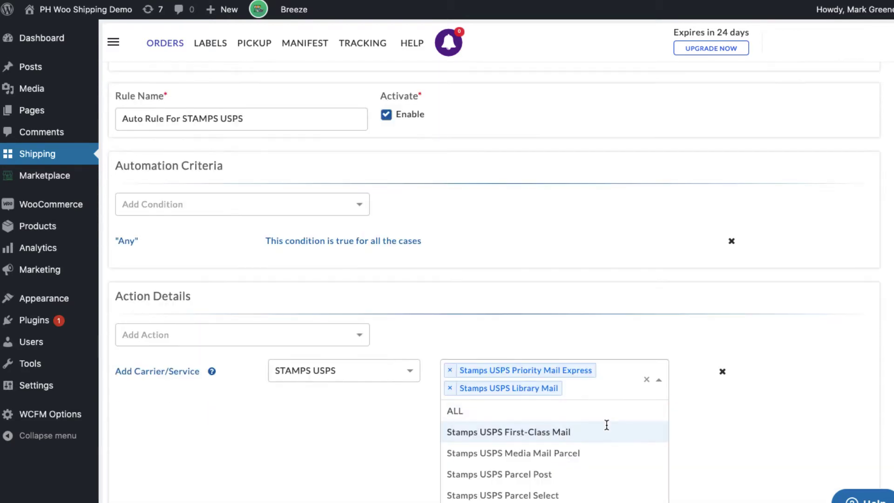
{"action": "scroll", "coordinate": [606, 424], "scroll_direction": "down", "scroll_amount": 5}
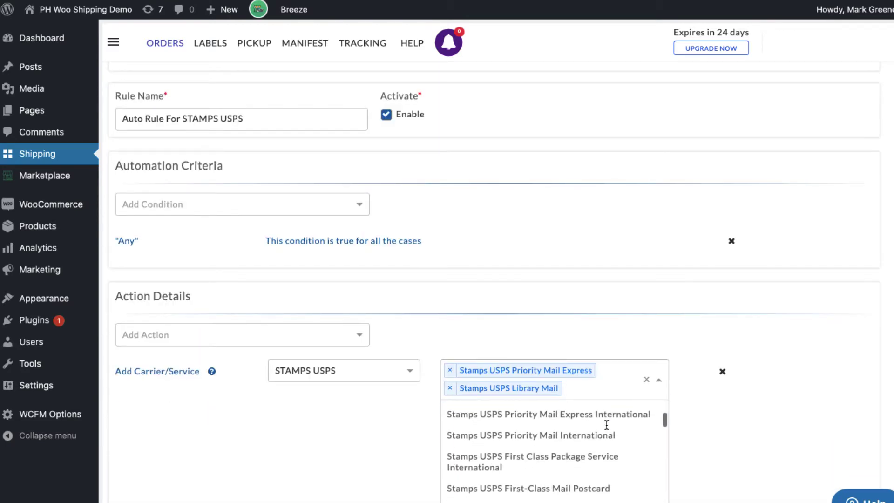
{"action": "left_click", "coordinate": [570, 434]}
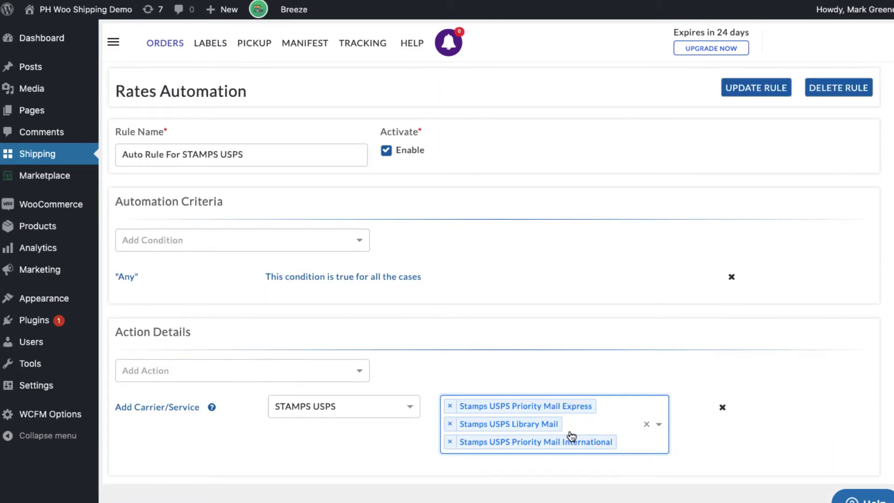
{"action": "left_click", "coordinate": [750, 96]}
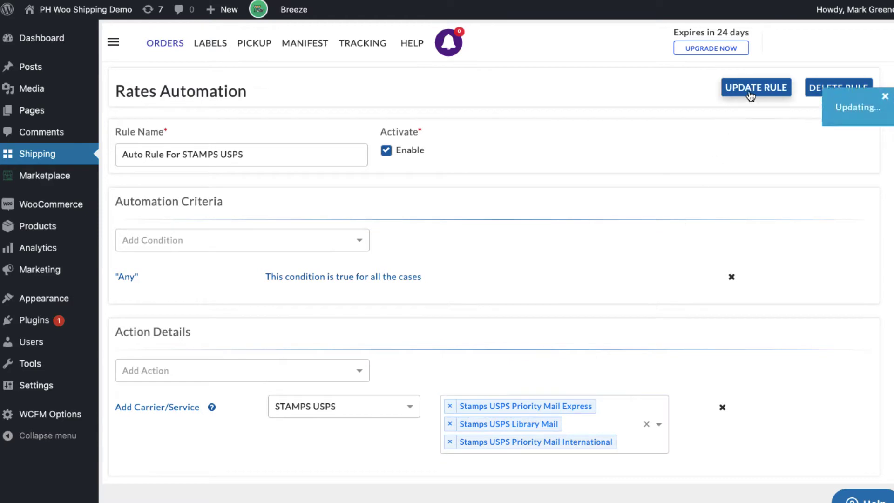
Open the New From Address form from the menu's Address section, then expand the Shipping menu group
{"action": "left_click", "coordinate": [114, 42]}
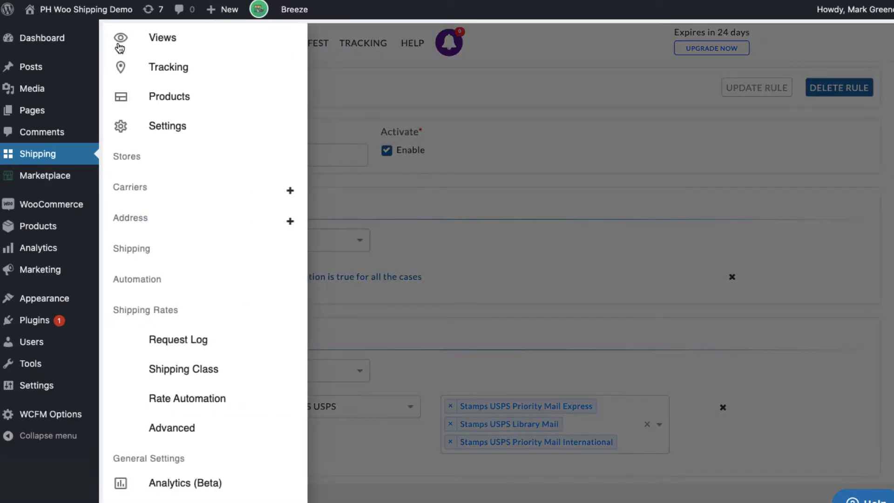
{"action": "left_click", "coordinate": [144, 214]}
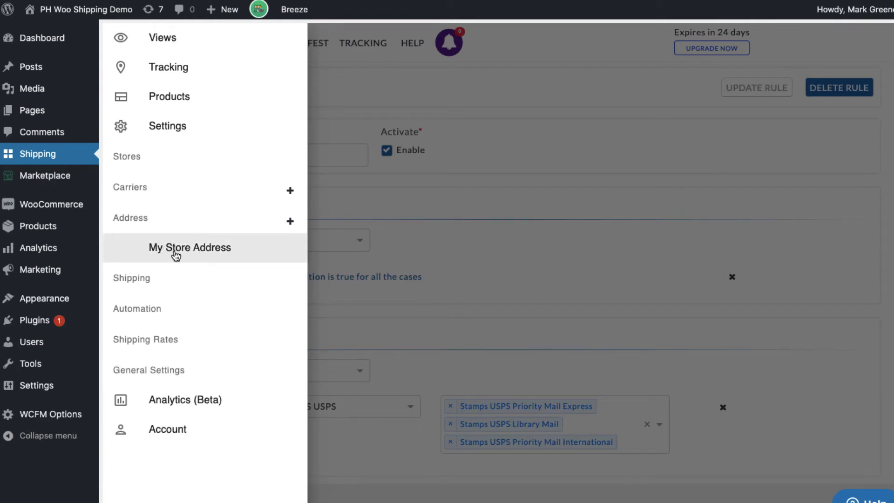
{"action": "left_click", "coordinate": [290, 222]}
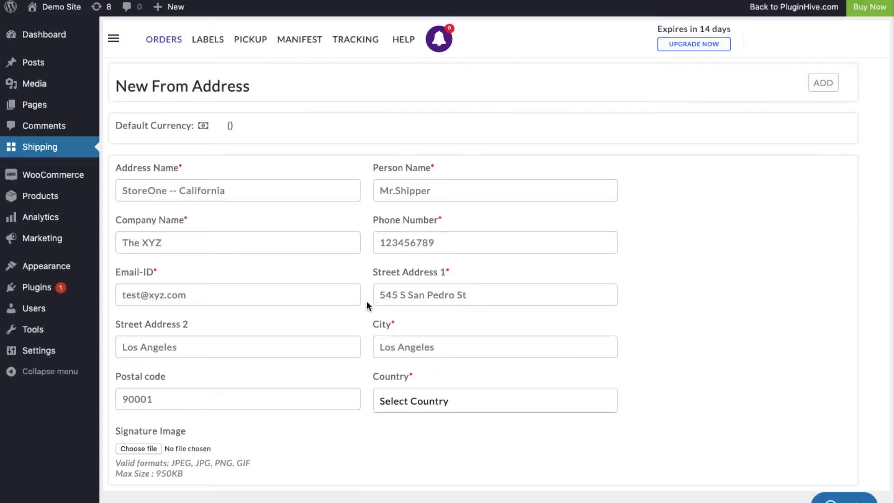
{"action": "left_click", "coordinate": [113, 38]}
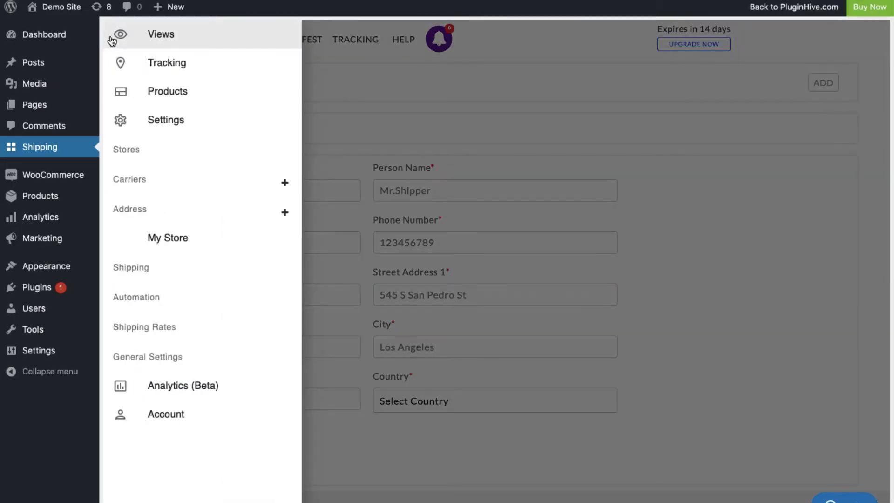
{"action": "left_click", "coordinate": [136, 267]}
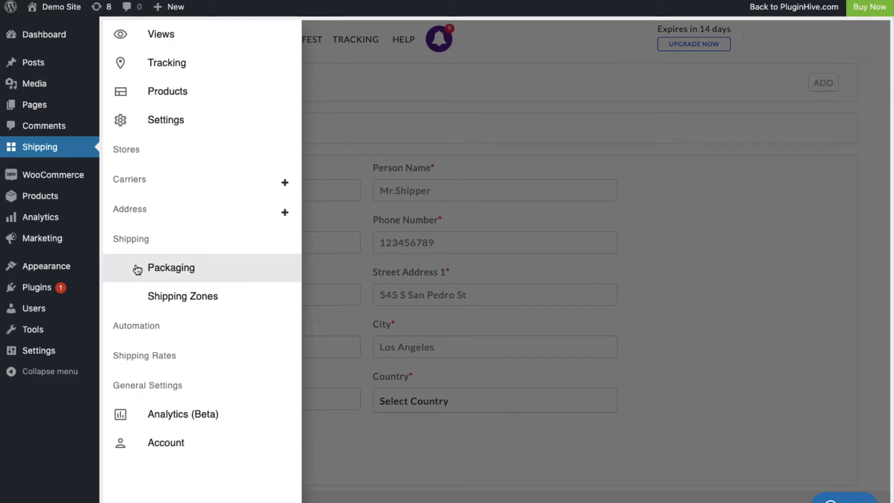
Switch packaging to Box Packing and add a 10×10×10 Custom Box with max weight 10
{"action": "left_click", "coordinate": [160, 265]}
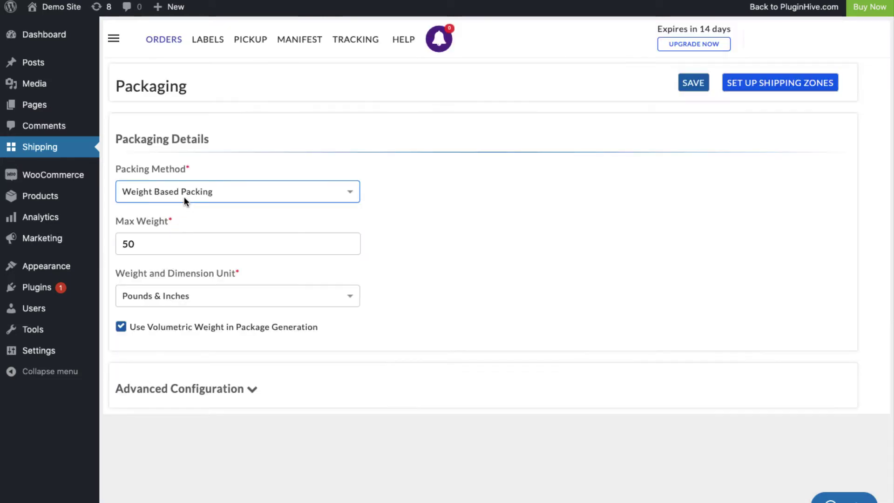
{"action": "left_click", "coordinate": [210, 192]}
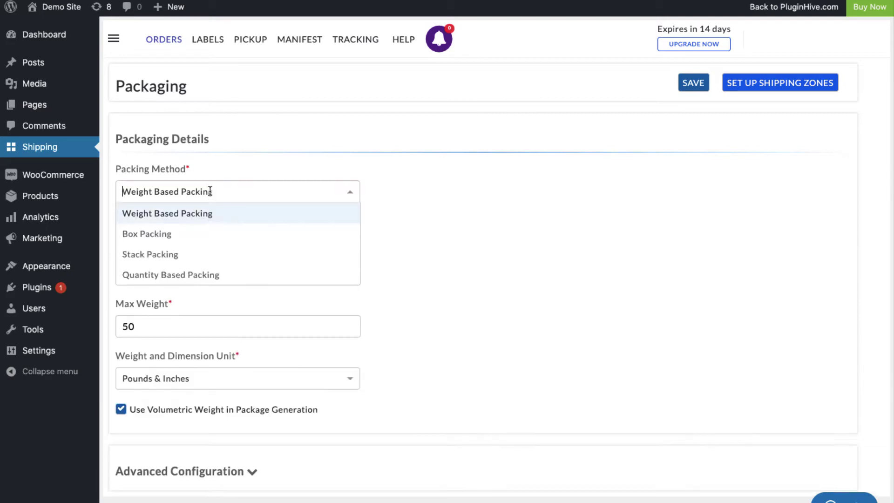
{"action": "left_click", "coordinate": [199, 238]}
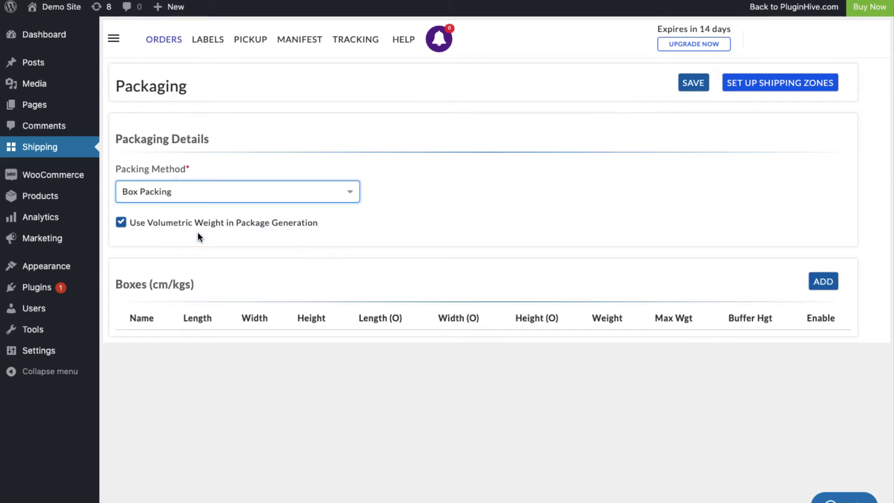
{"action": "left_click", "coordinate": [823, 282]}
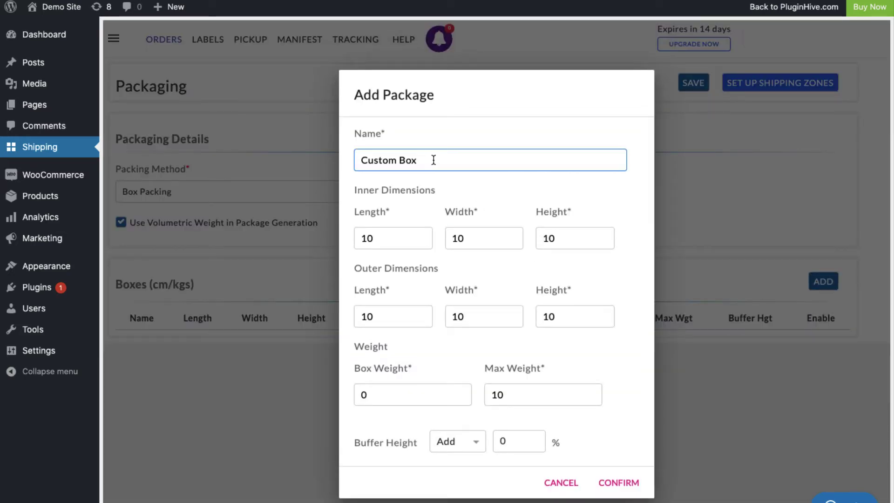
{"action": "left_click", "coordinate": [418, 236]}
{"action": "scroll", "coordinate": [421, 237], "scroll_direction": "down", "scroll_amount": 1}
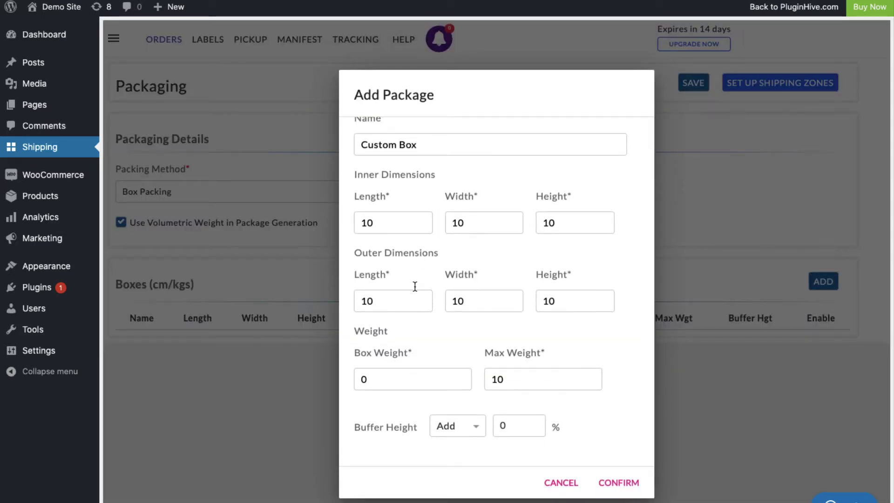
{"action": "left_click", "coordinate": [603, 483]}
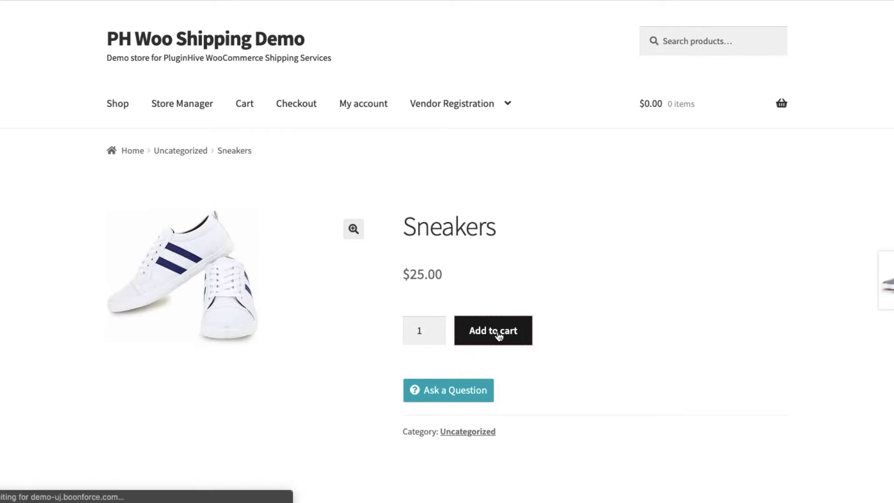
In the Sneakers cart, recalculate shipping for Los Angeles, ZIP 90012, to get live USPS rates
{"action": "left_click", "coordinate": [731, 256]}
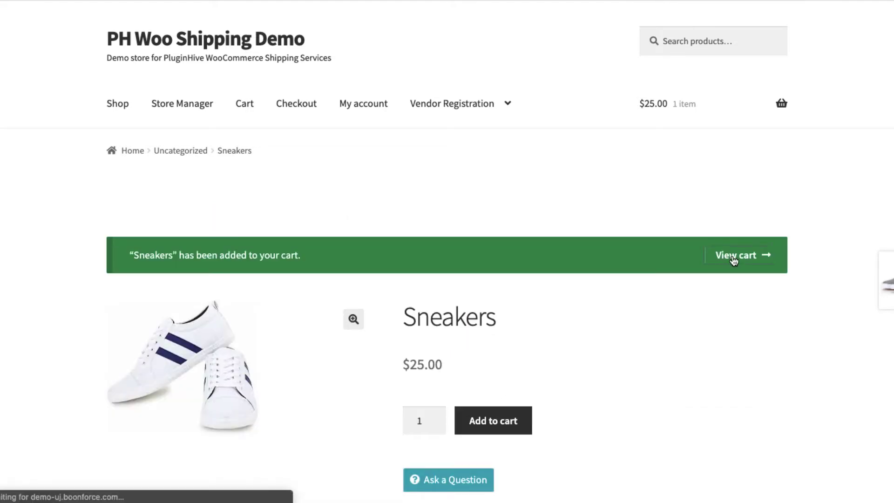
{"action": "scroll", "coordinate": [733, 261], "scroll_direction": "down", "scroll_amount": 7}
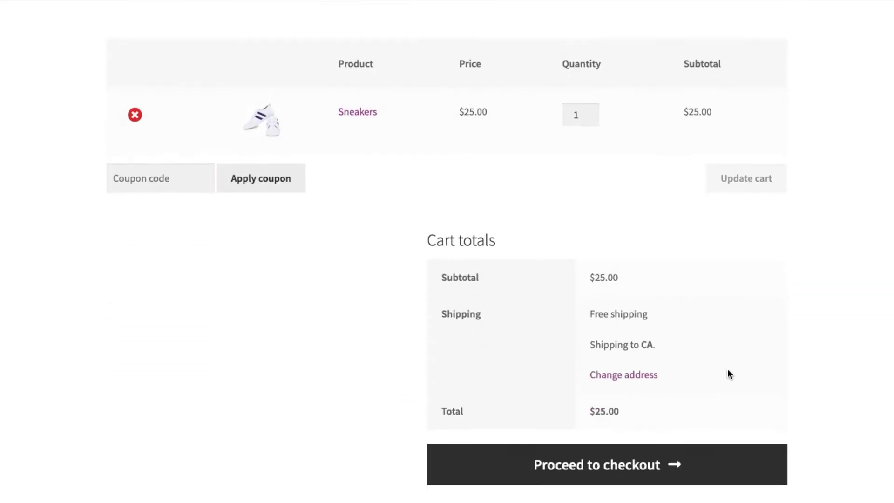
{"action": "left_click", "coordinate": [623, 303]}
{"action": "left_click", "coordinate": [610, 401]}
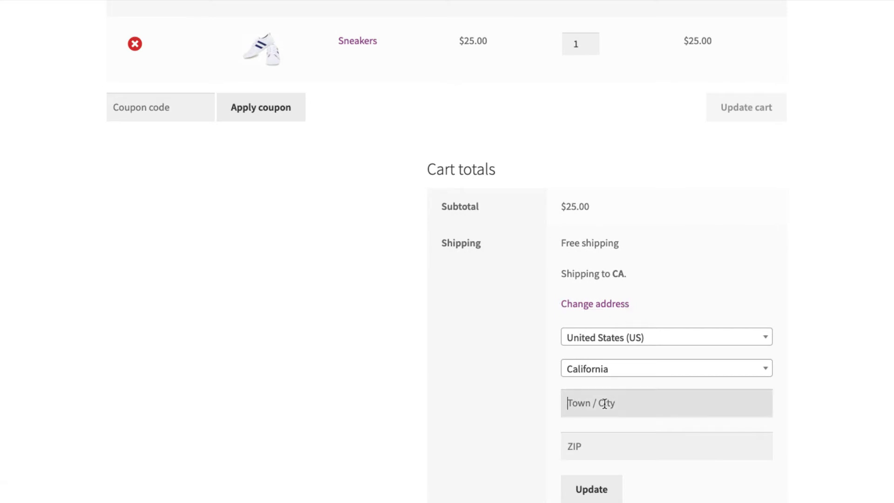
{"action": "type", "text": "Los Angeles"}
{"action": "key", "text": "Tab"}
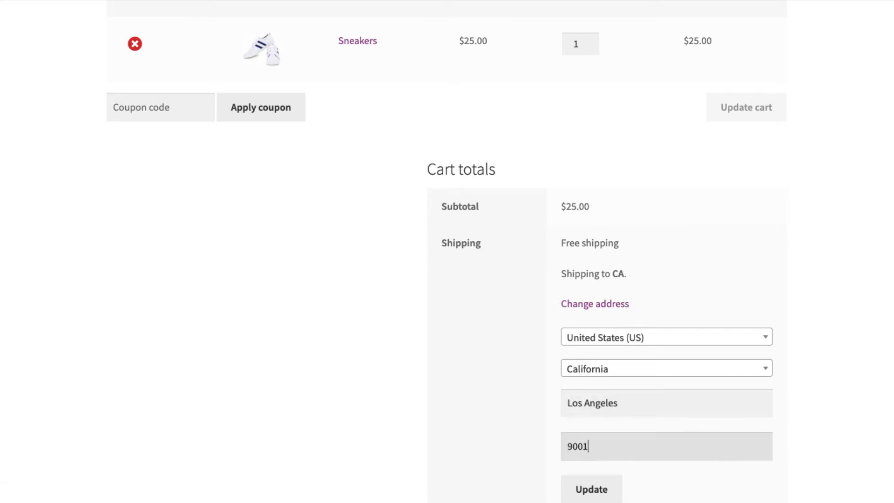
{"action": "type", "text": "90012"}
{"action": "left_click", "coordinate": [591, 489]}
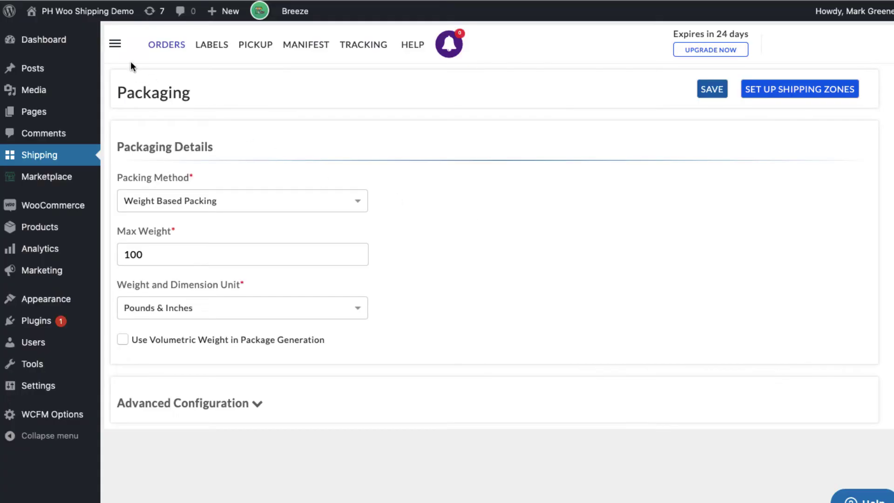
View the latest rate request's summary in the Shipping Rates Request Log
{"action": "left_click", "coordinate": [113, 42]}
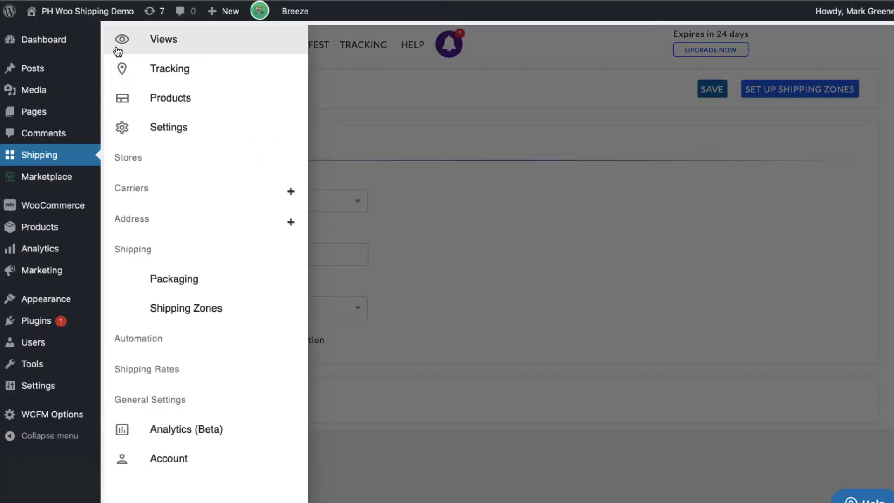
{"action": "left_click", "coordinate": [161, 368]}
{"action": "left_click", "coordinate": [186, 343]}
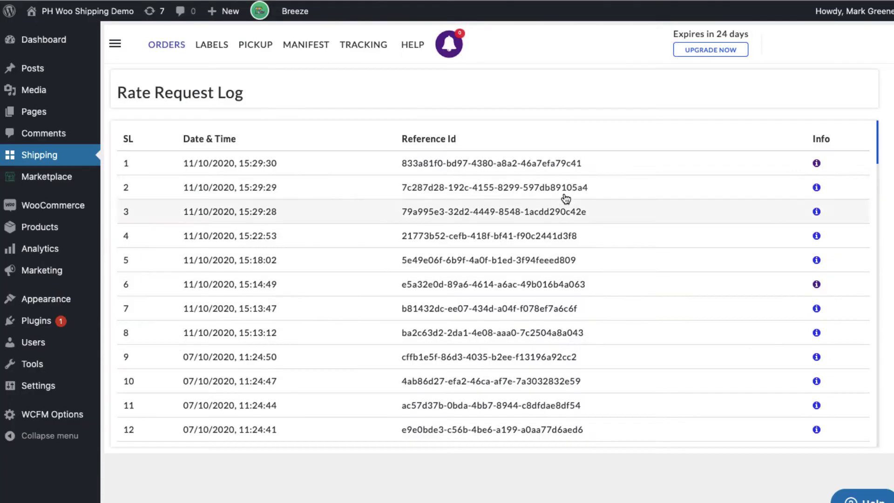
{"action": "left_click", "coordinate": [817, 167]}
{"action": "scroll", "coordinate": [814, 274], "scroll_direction": "down", "scroll_amount": 5}
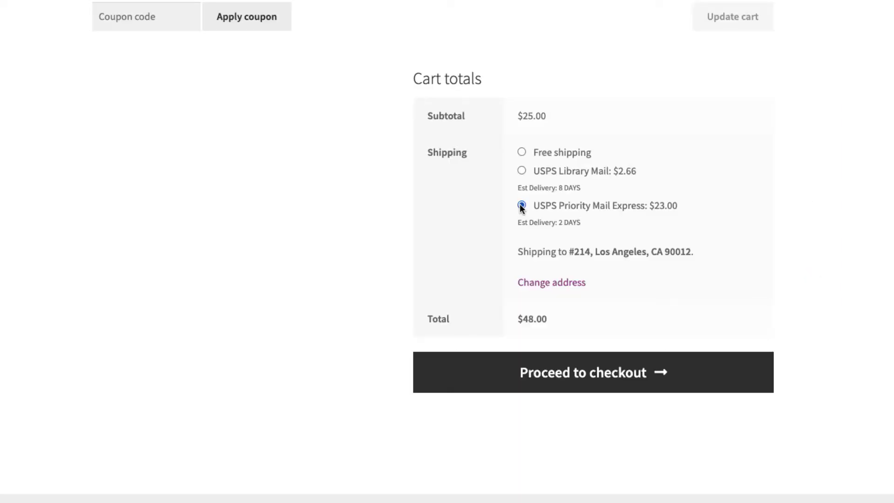
Check out the Sneakers with USPS Priority Mail Express and place the $48.00 order
{"action": "left_click", "coordinate": [565, 372]}
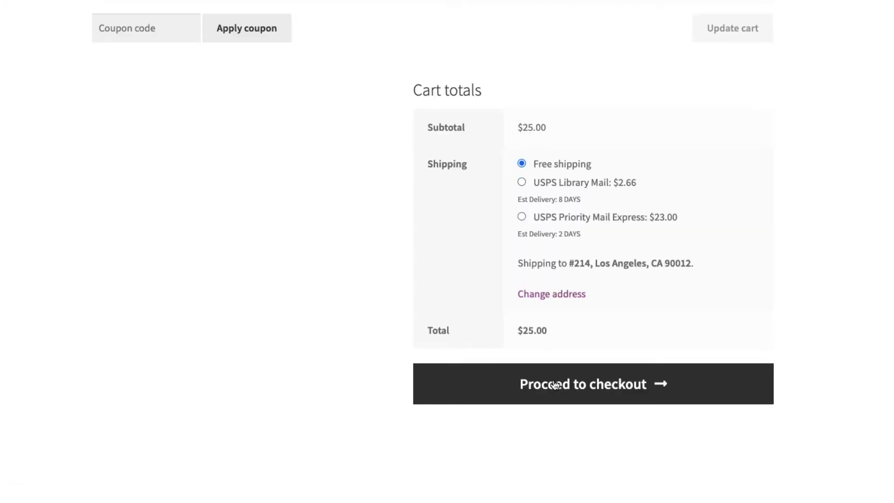
{"action": "left_click", "coordinate": [554, 385]}
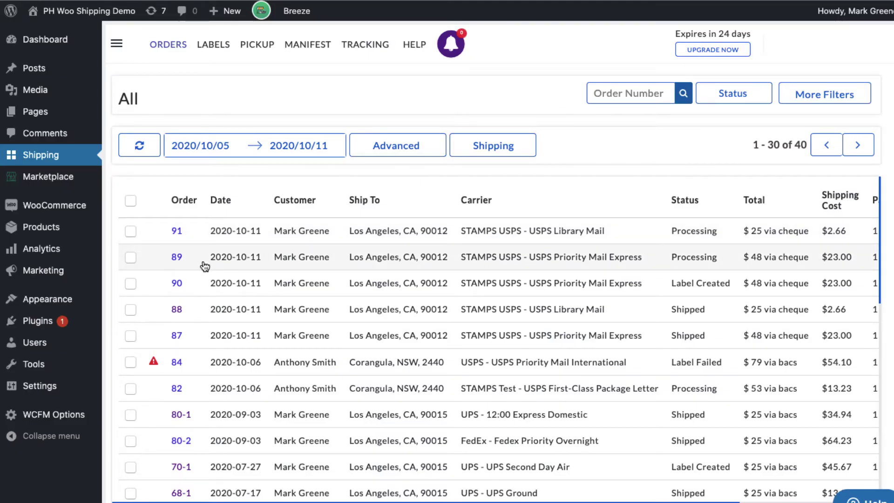
Scroll across the orders table and review the details of the $25 Library Mail order
{"action": "scroll", "coordinate": [202, 263], "scroll_direction": "right", "scroll_amount": 5}
{"action": "scroll", "coordinate": [204, 266], "scroll_direction": "right", "scroll_amount": 3}
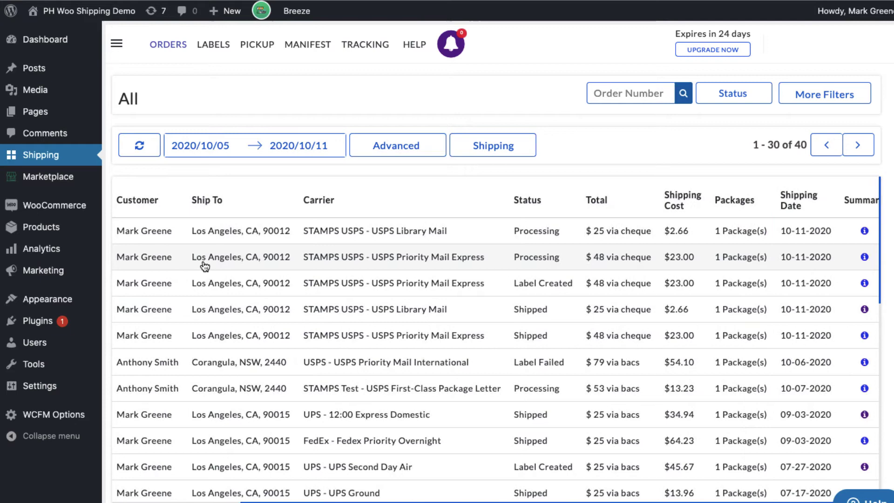
{"action": "scroll", "coordinate": [205, 266], "scroll_direction": "left", "scroll_amount": 4}
{"action": "scroll", "coordinate": [205, 266], "scroll_direction": "left", "scroll_amount": 3}
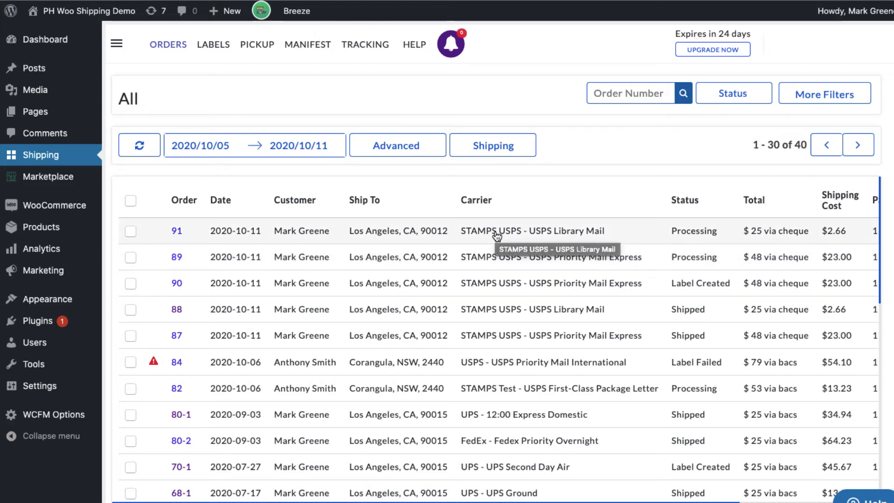
{"action": "left_click", "coordinate": [191, 230]}
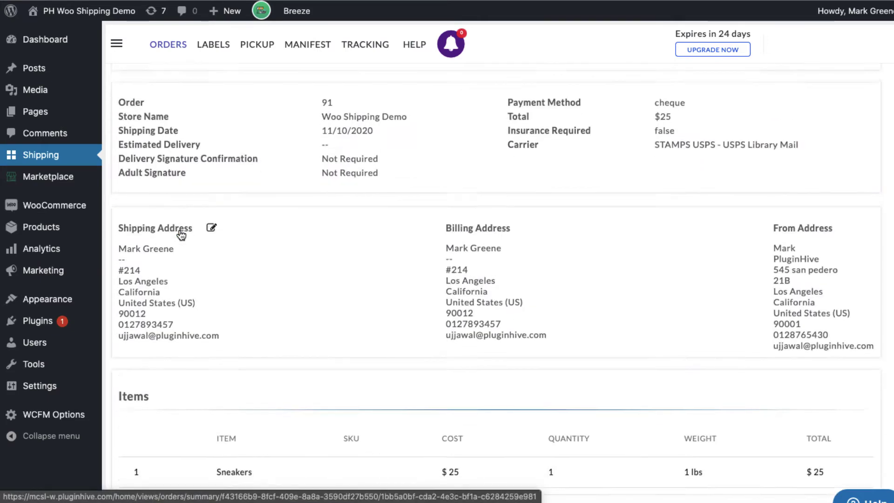
{"action": "scroll", "coordinate": [179, 233], "scroll_direction": "down", "scroll_amount": 5}
{"action": "scroll", "coordinate": [181, 234], "scroll_direction": "down", "scroll_amount": 2}
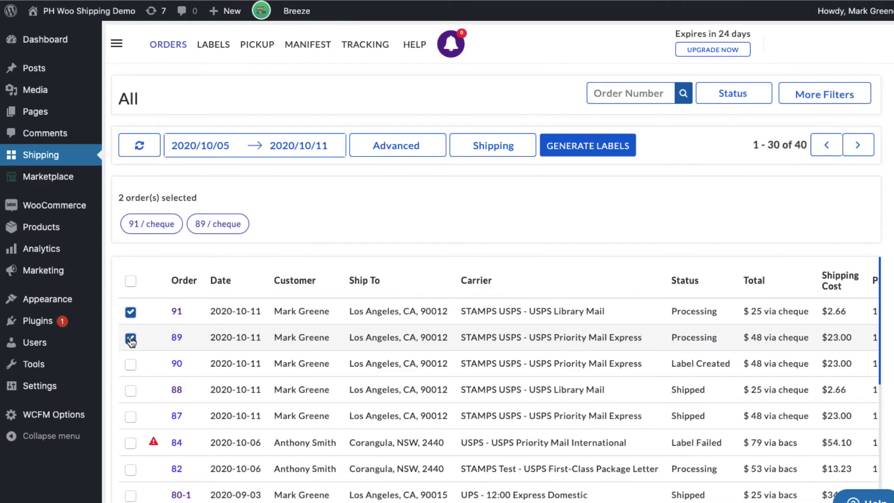
Generate the Library Mail and Priority Mail USPS labels for both selected orders and preview them for printing
{"action": "left_click", "coordinate": [559, 154]}
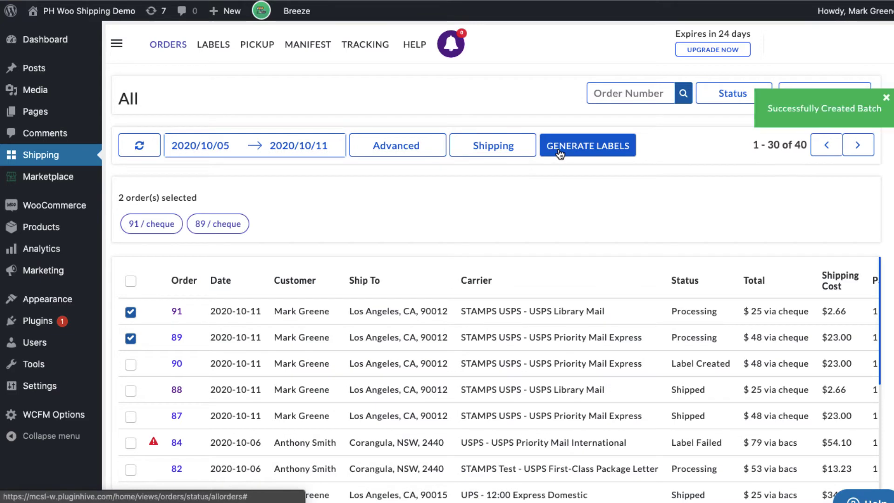
{"action": "left_click", "coordinate": [579, 155]}
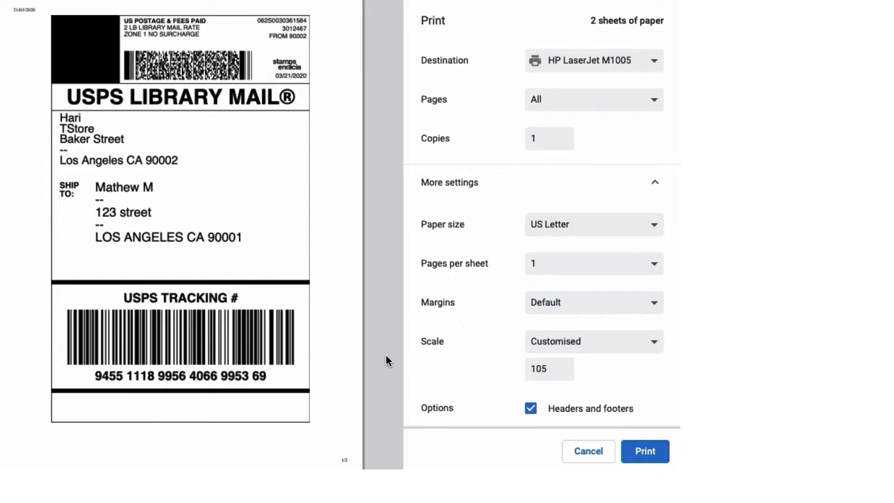
{"action": "scroll", "coordinate": [386, 355], "scroll_direction": "down", "scroll_amount": 10}
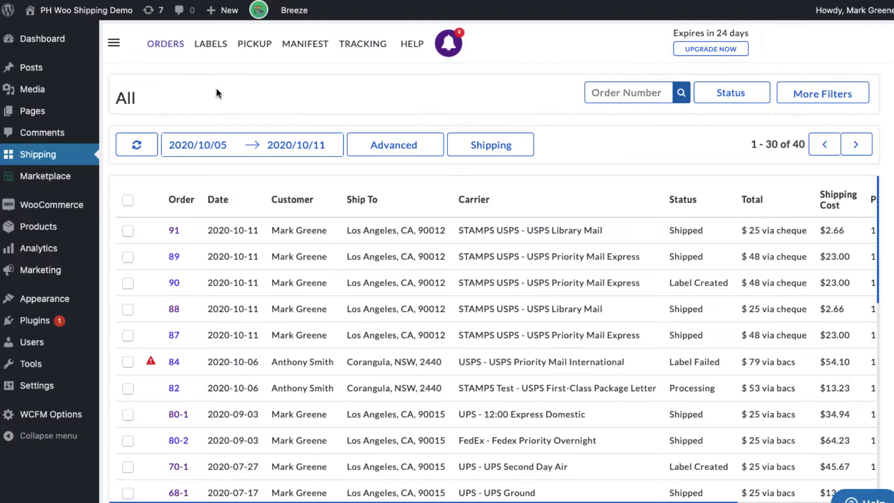
{"action": "left_click", "coordinate": [114, 43]}
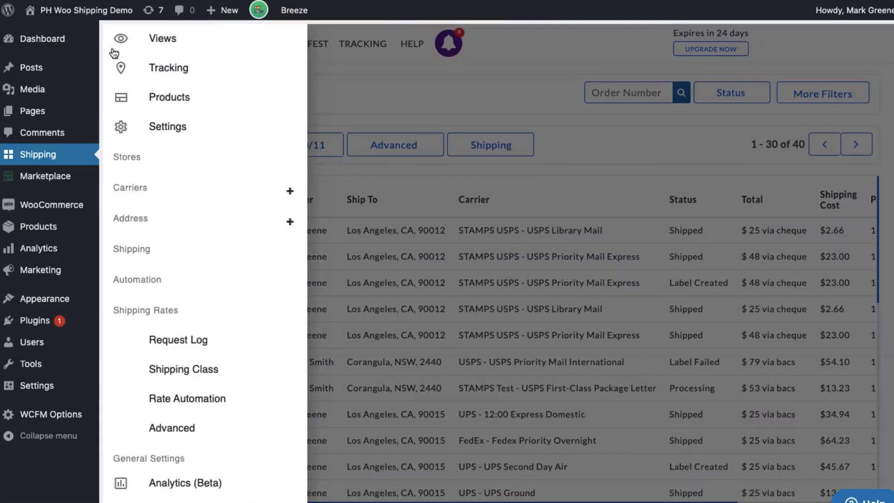
Review the Print Settings under General Settings, then request a carrier pickup for the two labelled orders
{"action": "left_click", "coordinate": [152, 449]}
{"action": "left_click", "coordinate": [155, 365]}
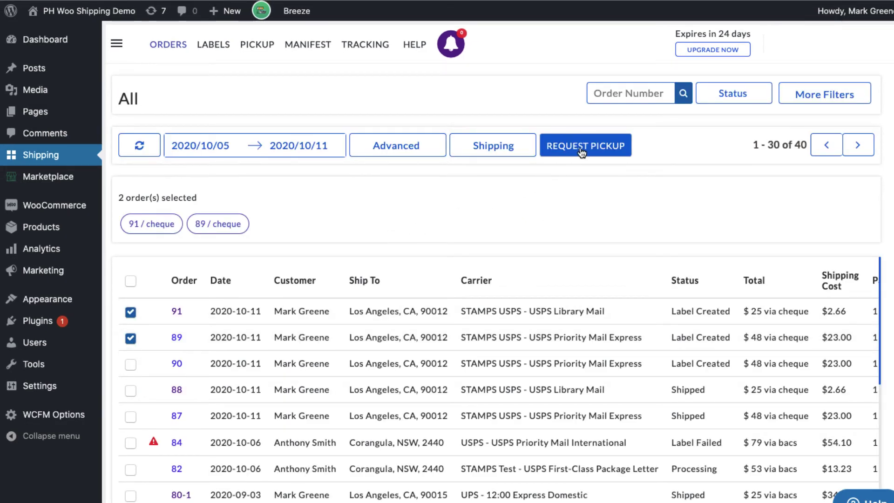
{"action": "left_click", "coordinate": [581, 152]}
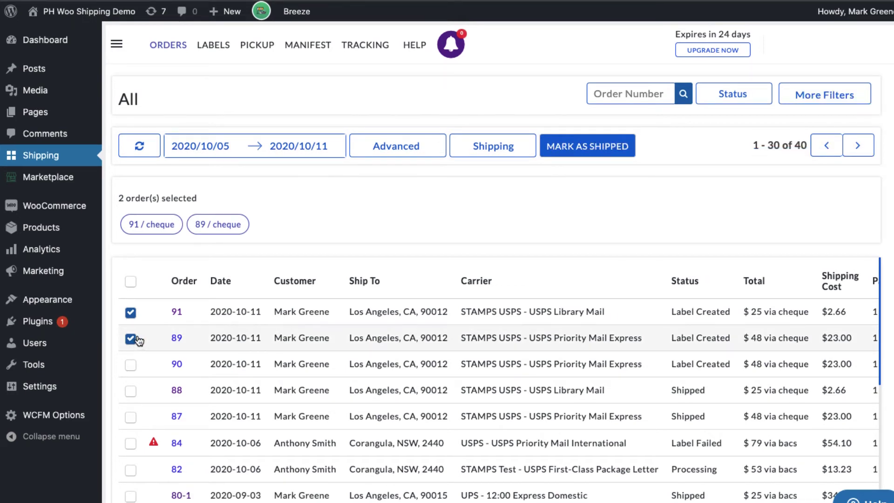
Close and generate the shipping manifest for orders 91 and 89
{"action": "left_click", "coordinate": [585, 156]}
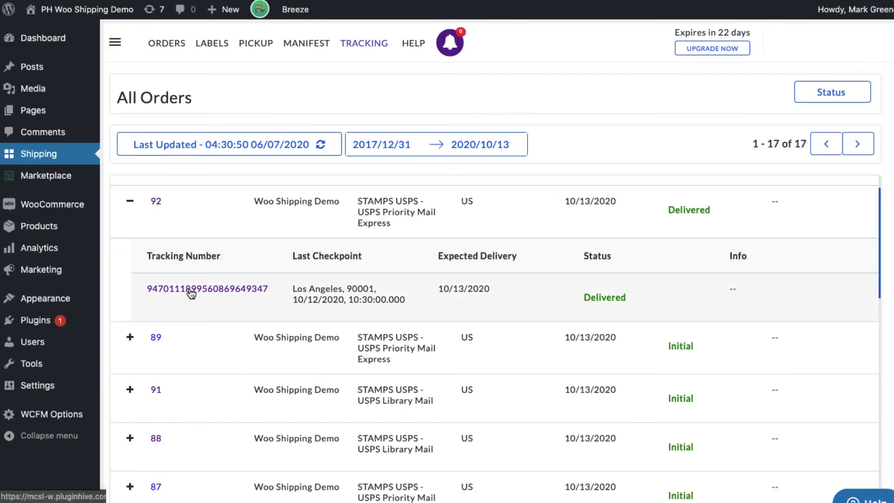
Show order 92's tracking history, ending at Delivered, Front Door/Porch in Los Angeles
{"action": "left_click", "coordinate": [216, 290]}
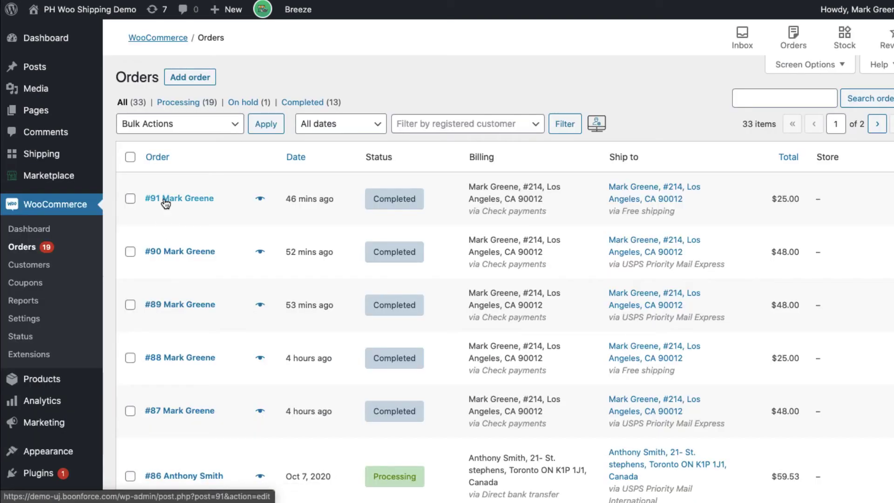
Open order #91's edit page to confirm it is Completed and shipped via USPS Library Mail
{"action": "left_click", "coordinate": [165, 200]}
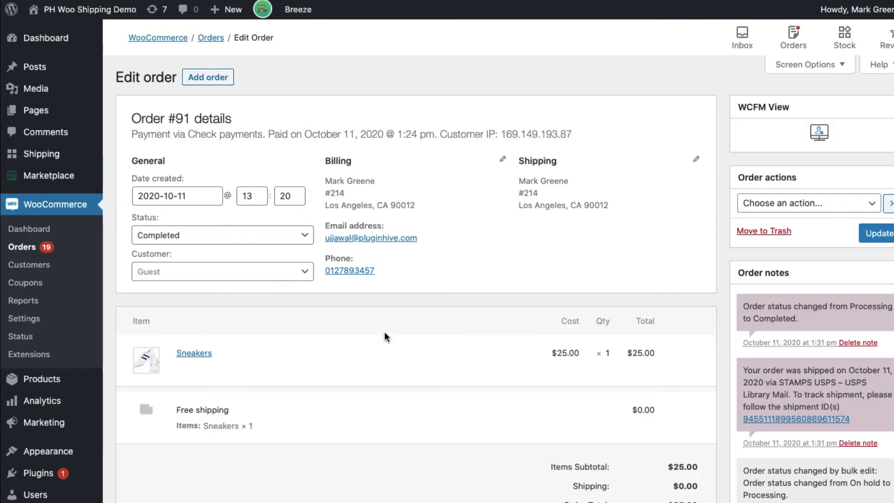